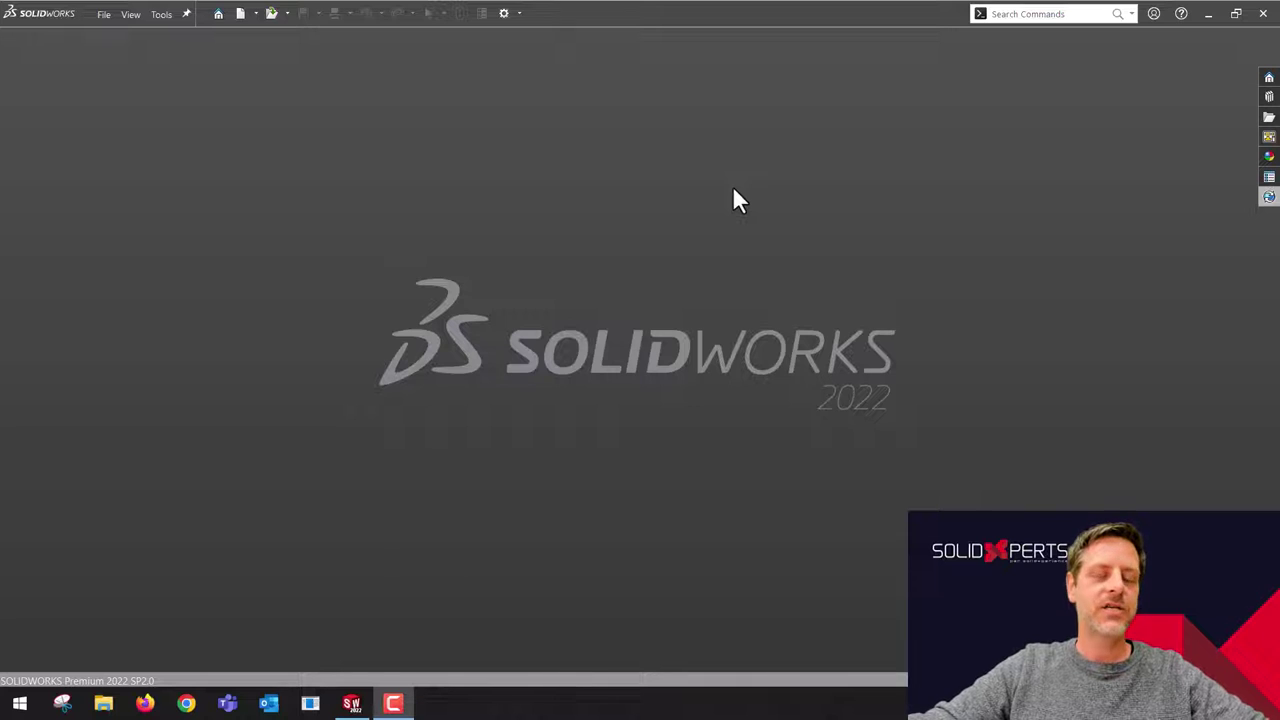
Step: Uncheck Enable 3D Interconnect under System Options > Import and close the dialog
{"action": "left_click", "coordinate": [504, 13]}
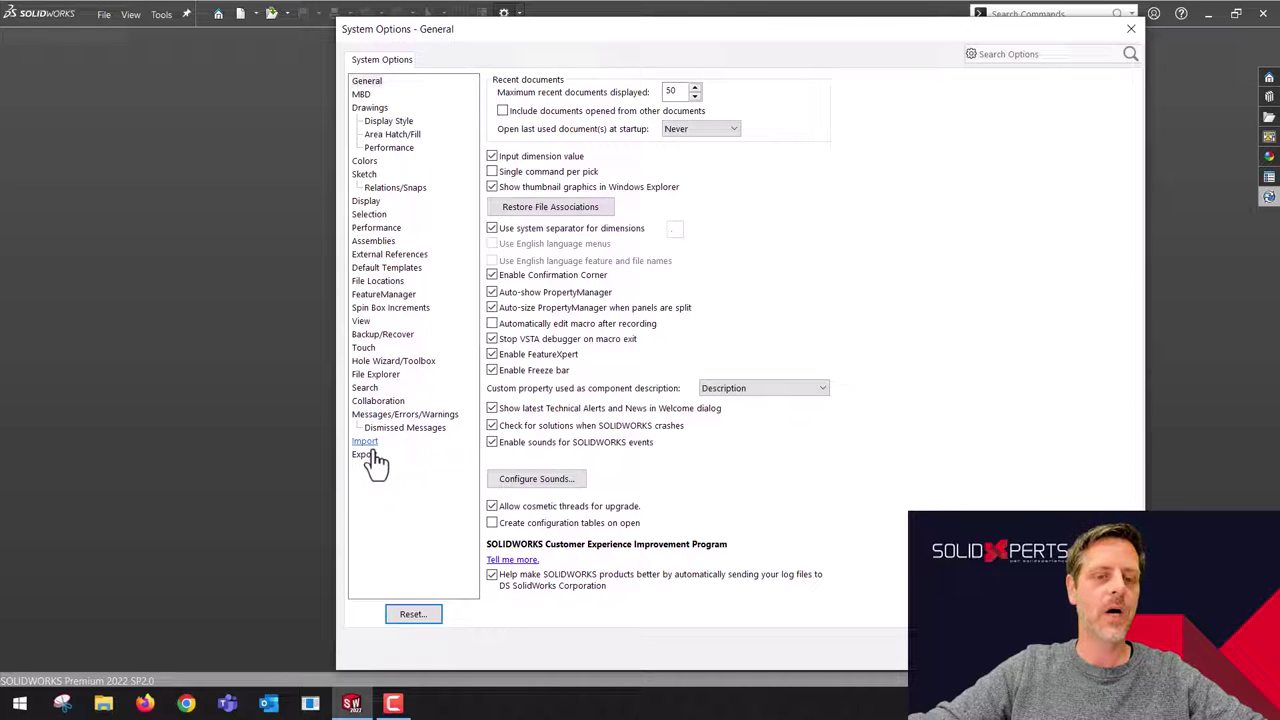
{"action": "left_click", "coordinate": [366, 444]}
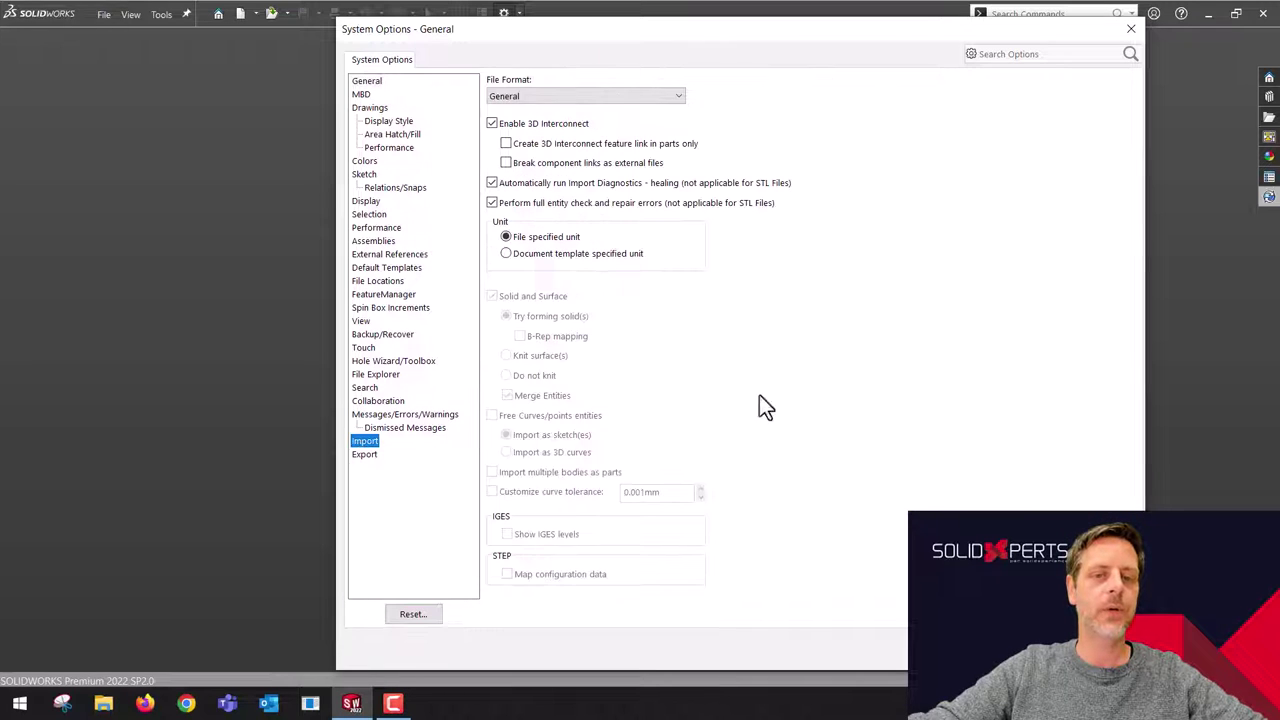
{"action": "left_click", "coordinate": [493, 124]}
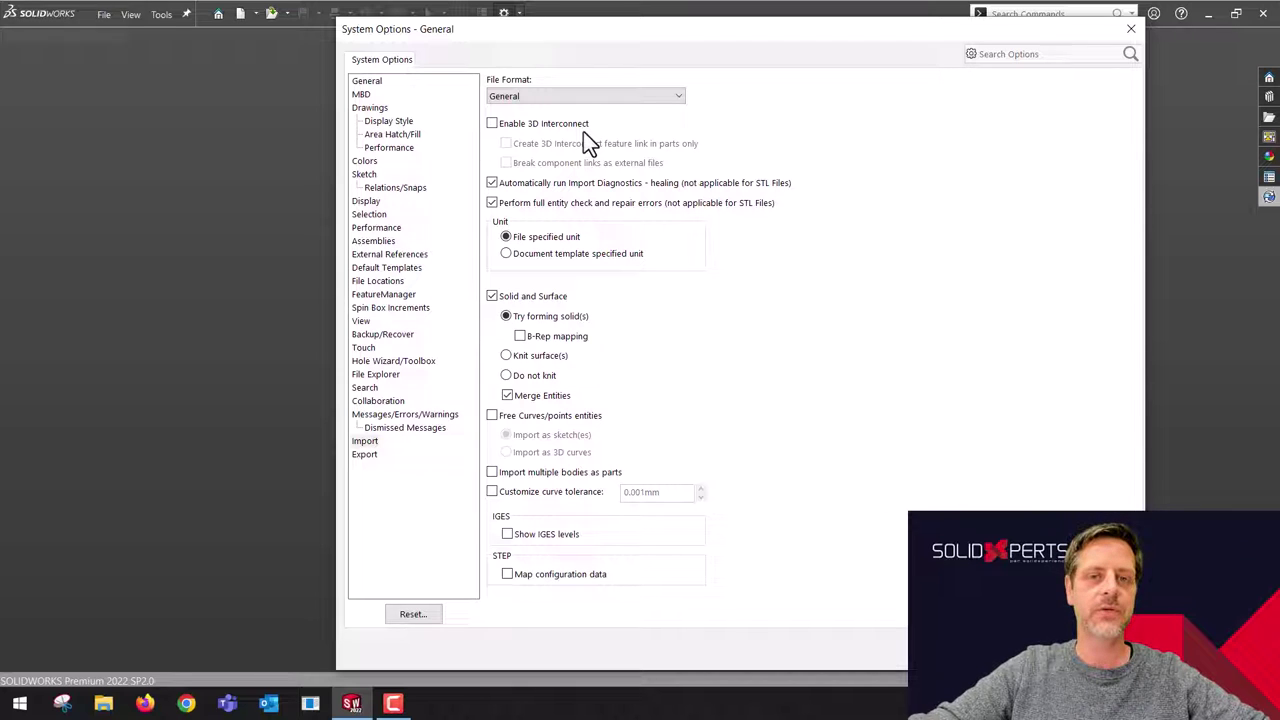
{"action": "left_click", "coordinate": [491, 124]}
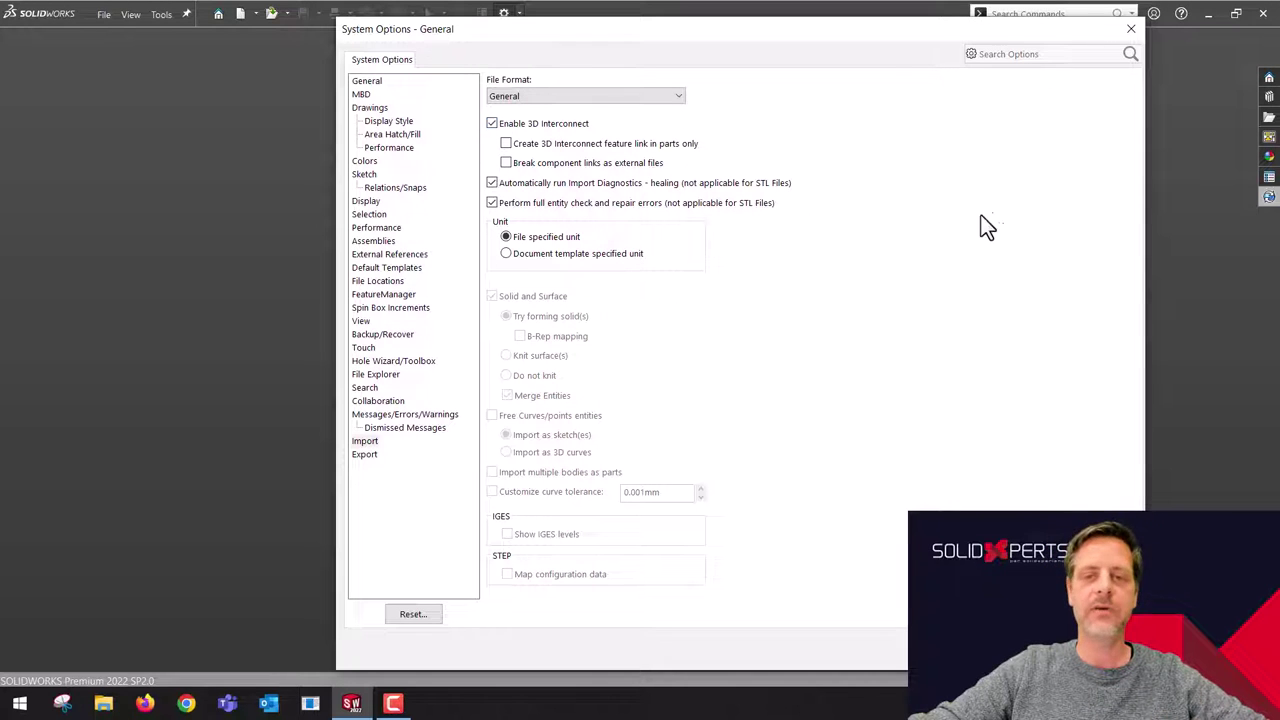
{"action": "left_click", "coordinate": [491, 124]}
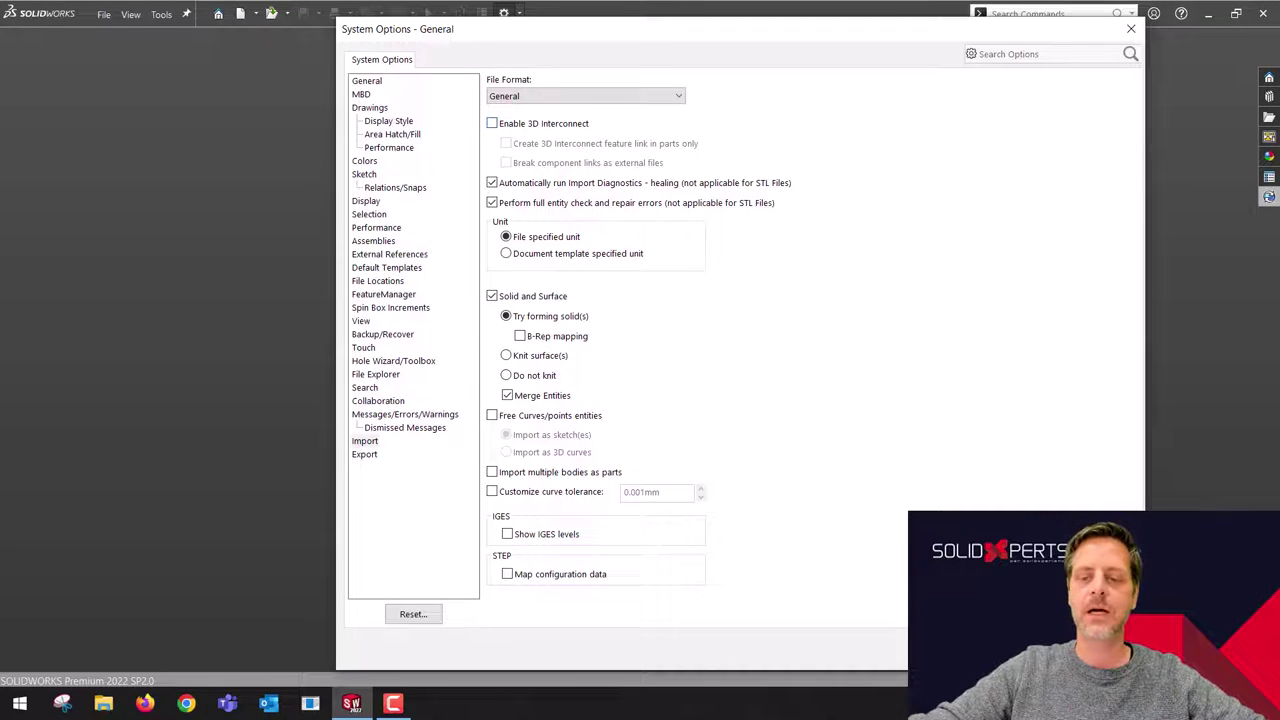
{"action": "key", "text": "Escape"}
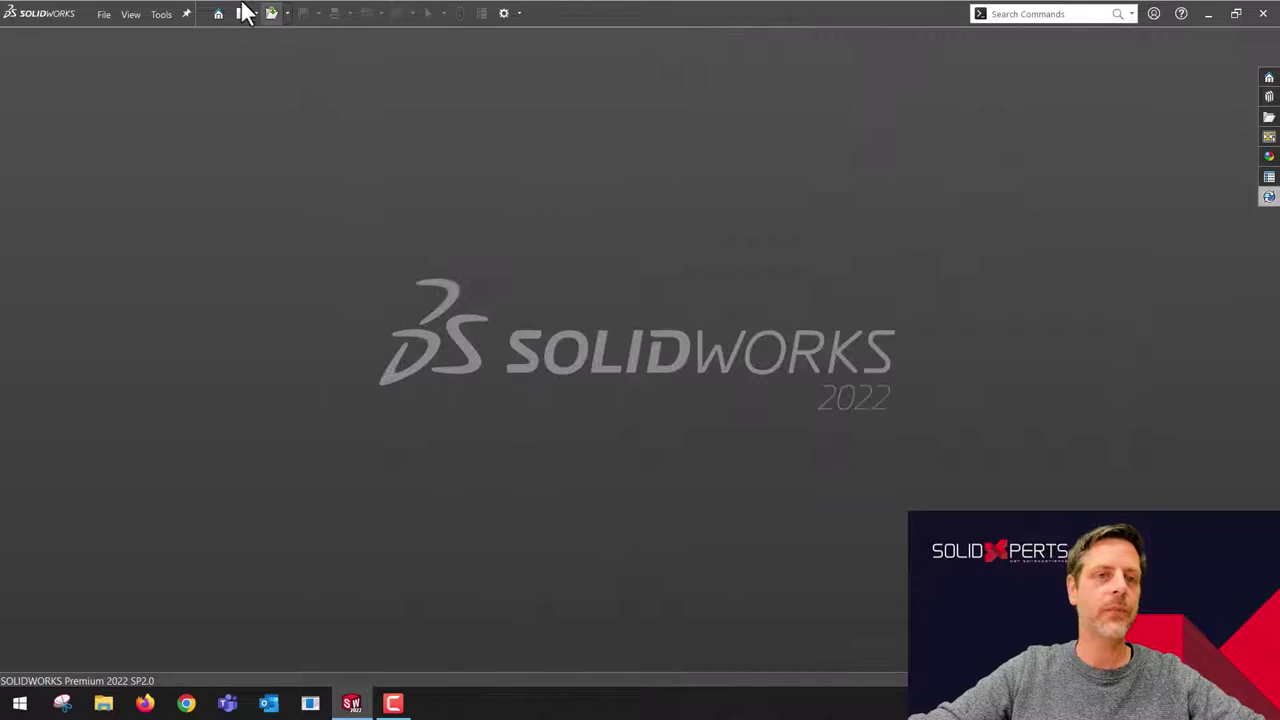
Step: Open 59845K110_BASE-FACE-MOUNT AC MOTOR.STEP from the Desktop as a part
{"action": "left_click", "coordinate": [107, 9]}
{"action": "left_click", "coordinate": [128, 14]}
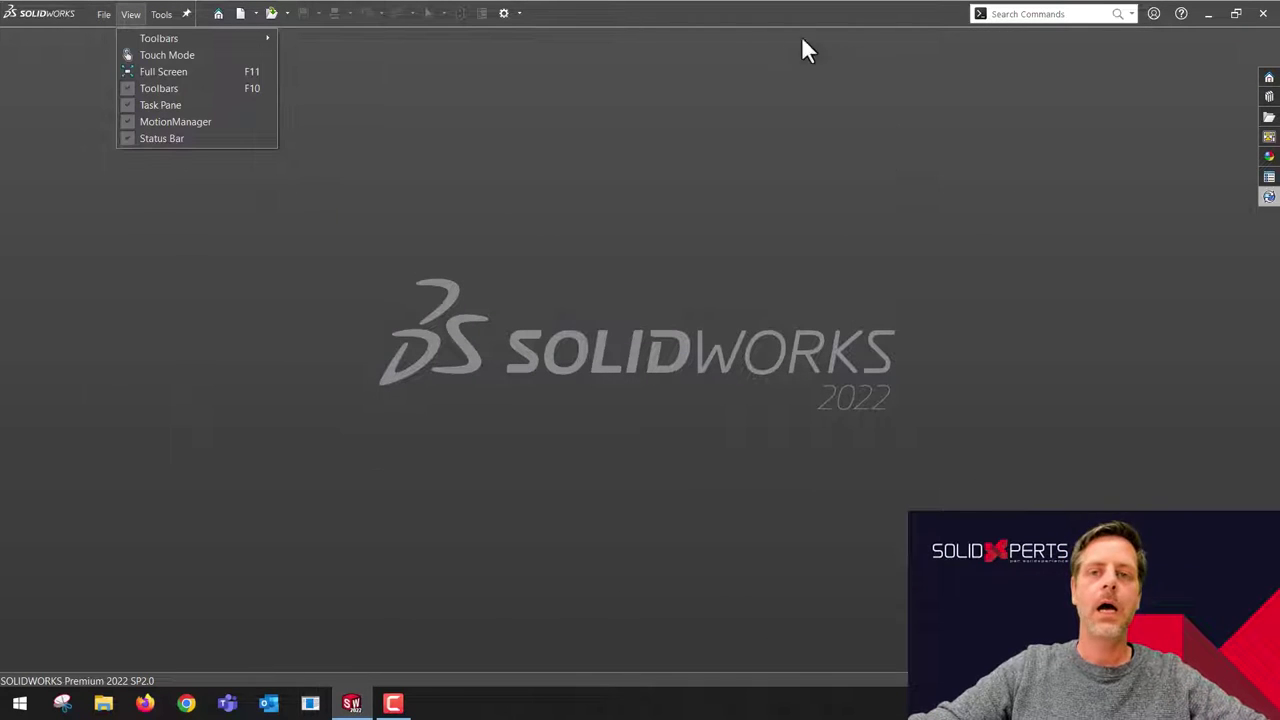
{"action": "left_click", "coordinate": [92, 38]}
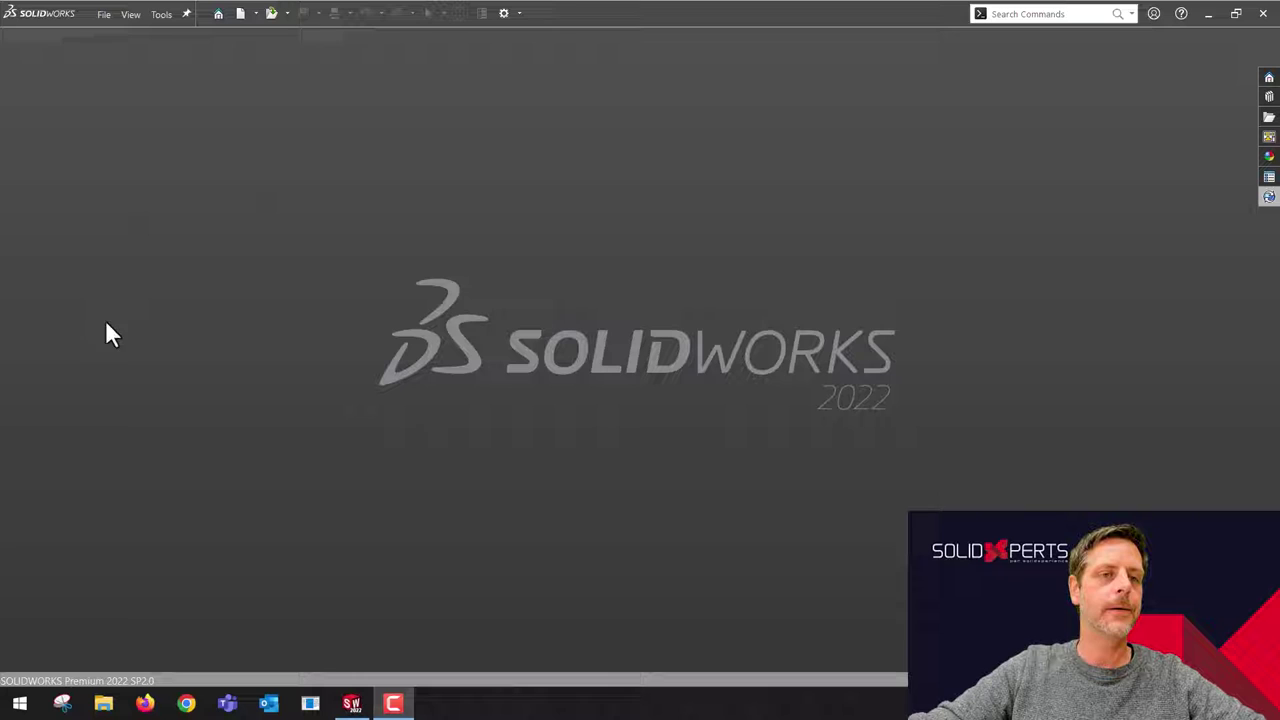
{"action": "left_click", "coordinate": [104, 13]}
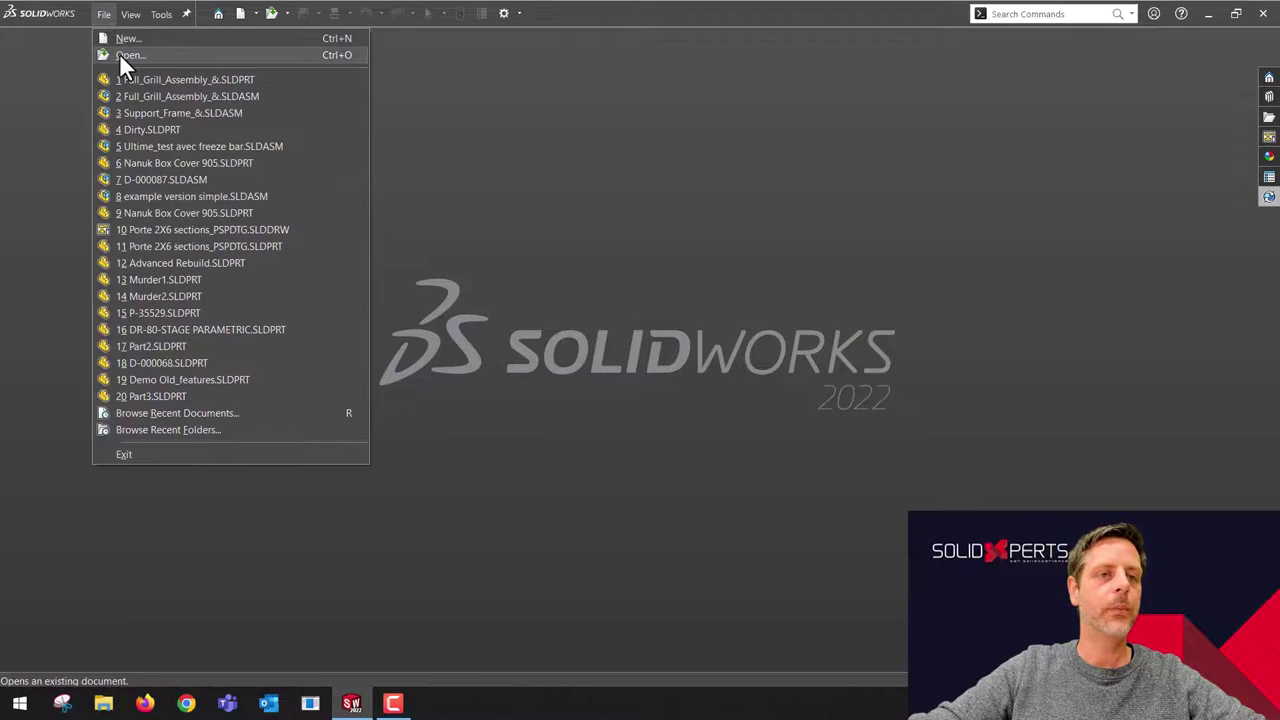
{"action": "left_click", "coordinate": [119, 55]}
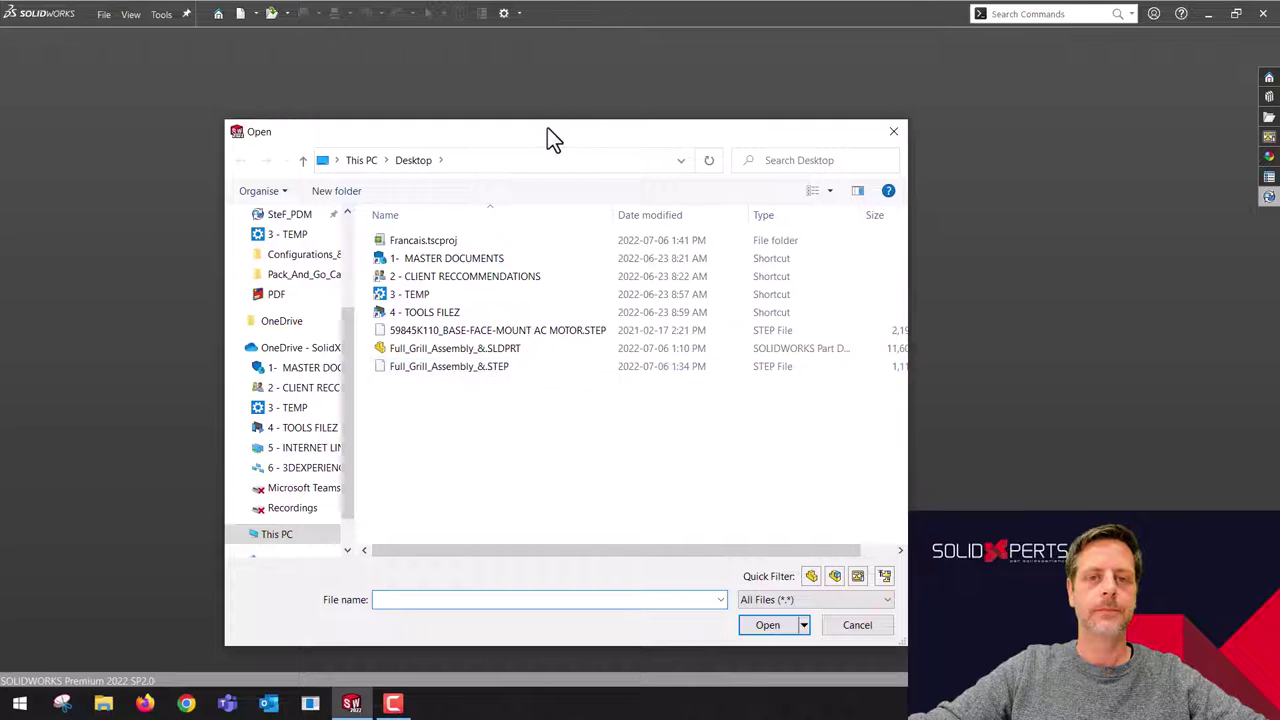
{"action": "left_click_drag", "start_coordinate": [547, 130], "coordinate": [809, 133]}
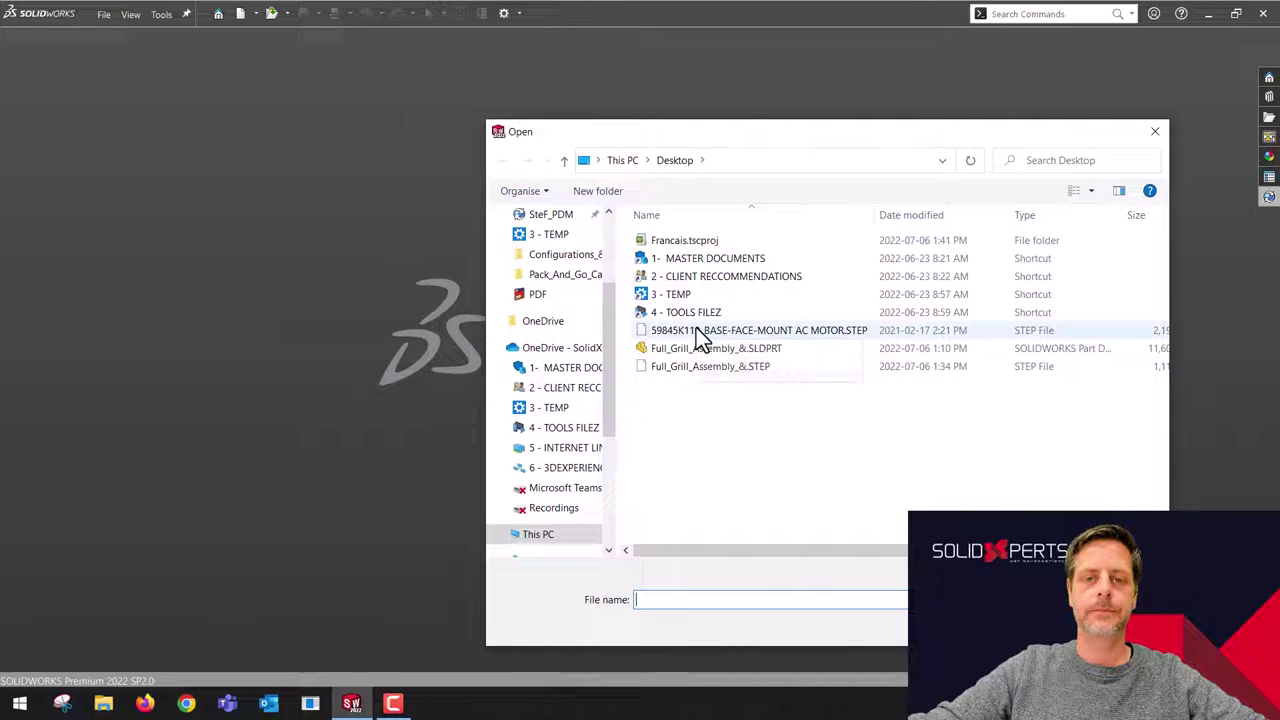
{"action": "left_click", "coordinate": [703, 329]}
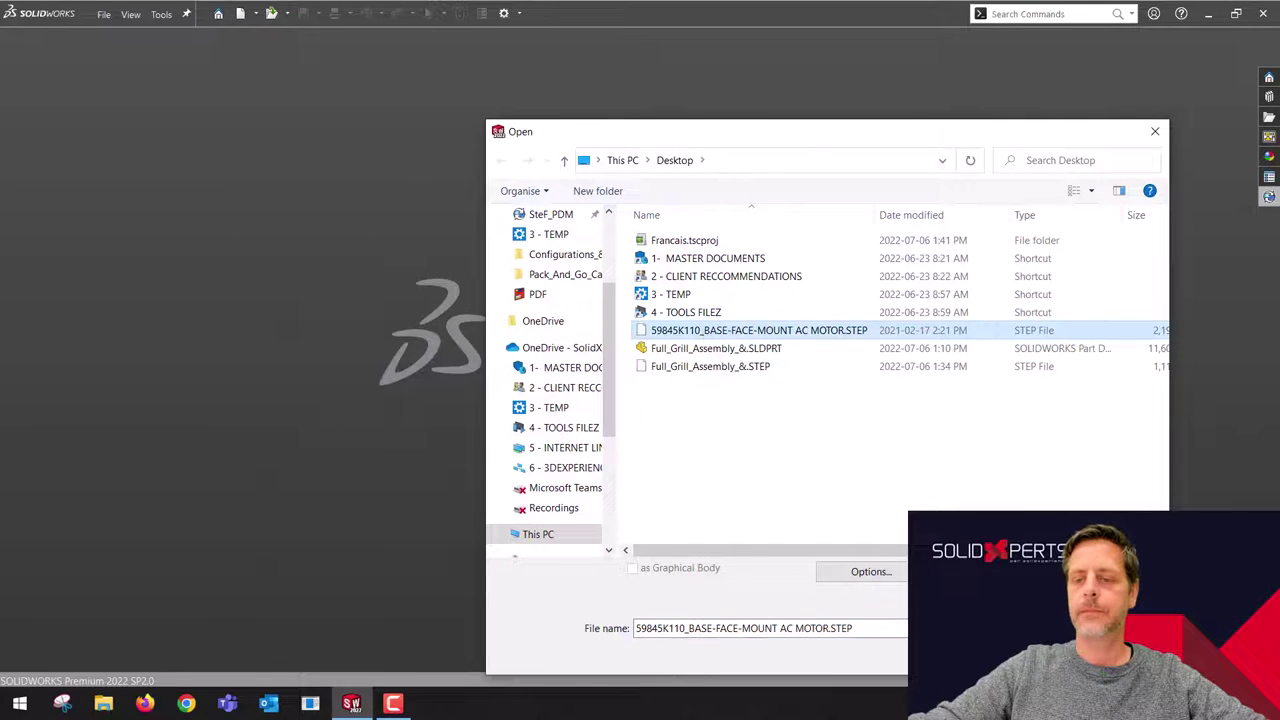
{"action": "key", "text": "Return"}
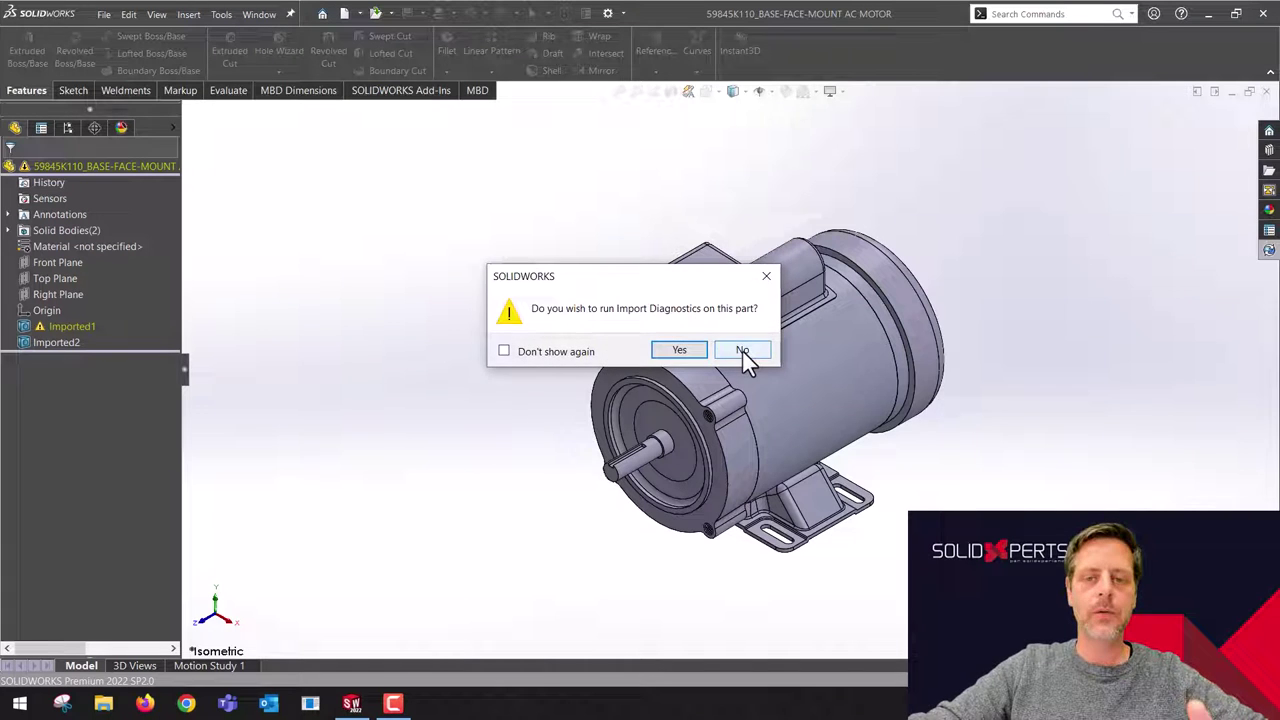
Step: Answer No to both Import Diagnostics and FeatureWorks feature recognition for the imported motor
{"action": "left_click", "coordinate": [743, 351]}
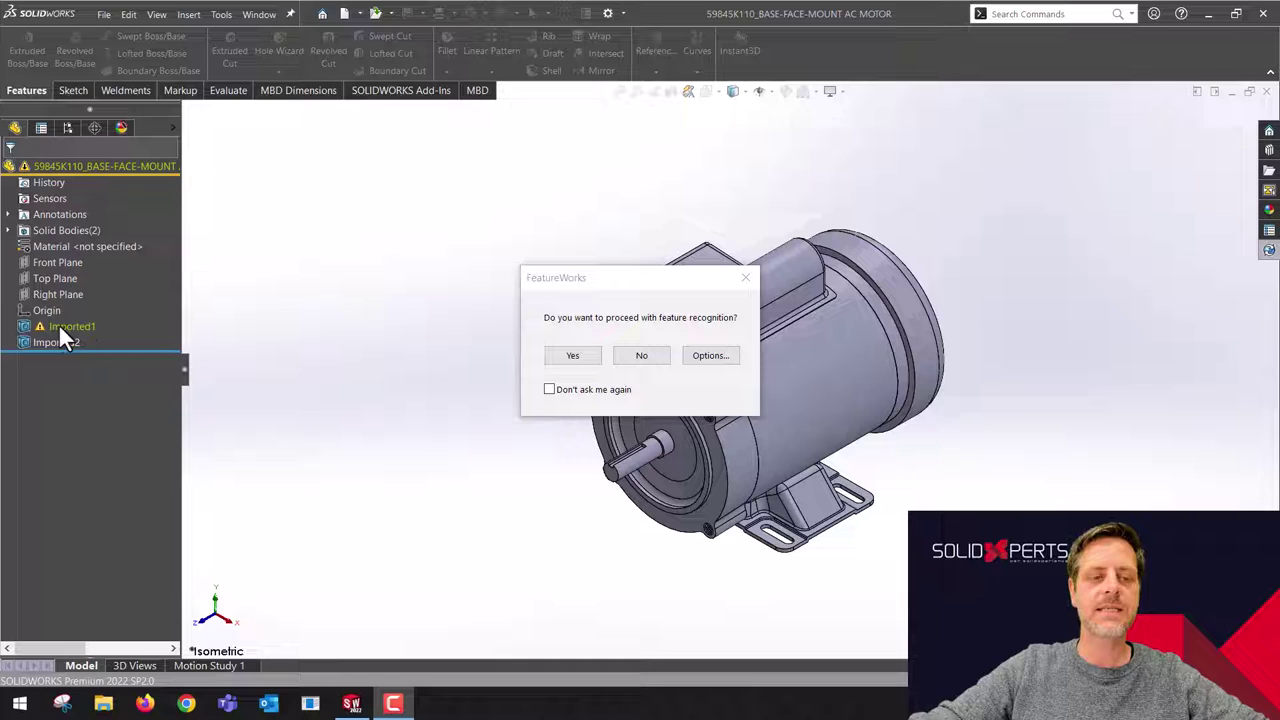
{"action": "left_click", "coordinate": [653, 360]}
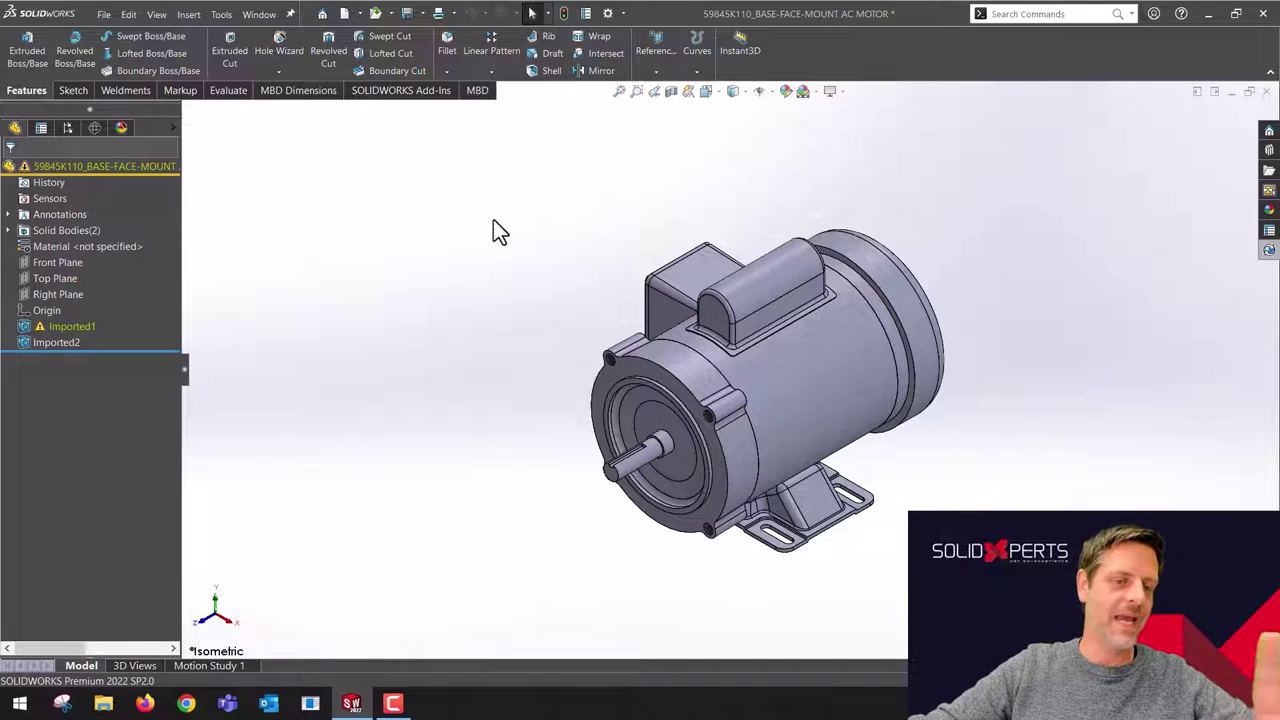
Step: Close the motor part without saving, then check Enable 3D Interconnect in Import options
{"action": "left_click", "coordinate": [1266, 91]}
{"action": "left_click", "coordinate": [584, 364]}
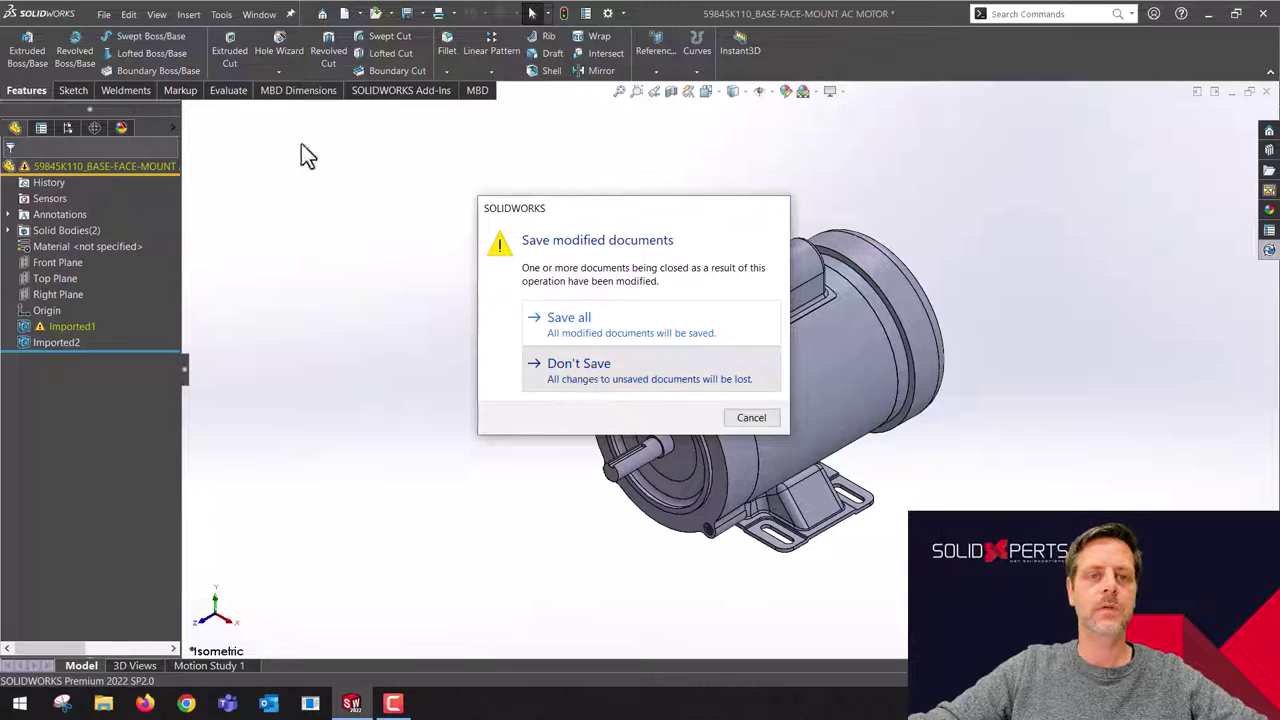
{"action": "left_click", "coordinate": [503, 13]}
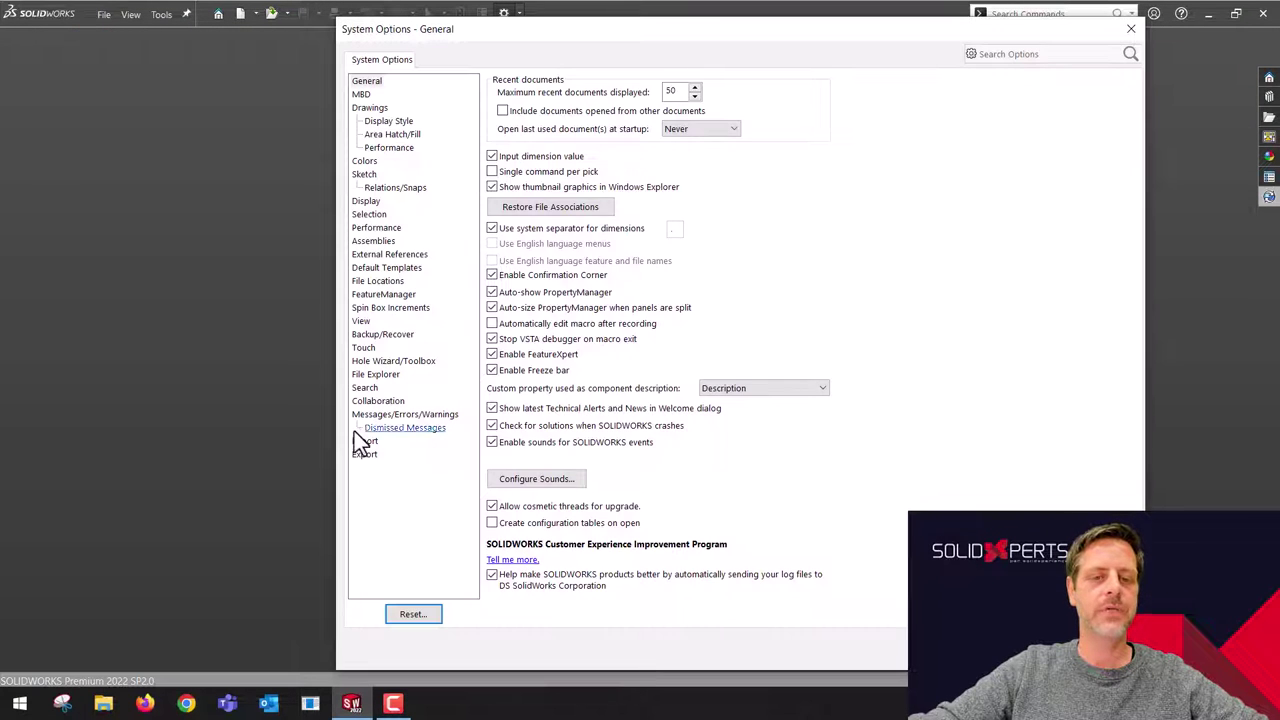
{"action": "left_click", "coordinate": [366, 442]}
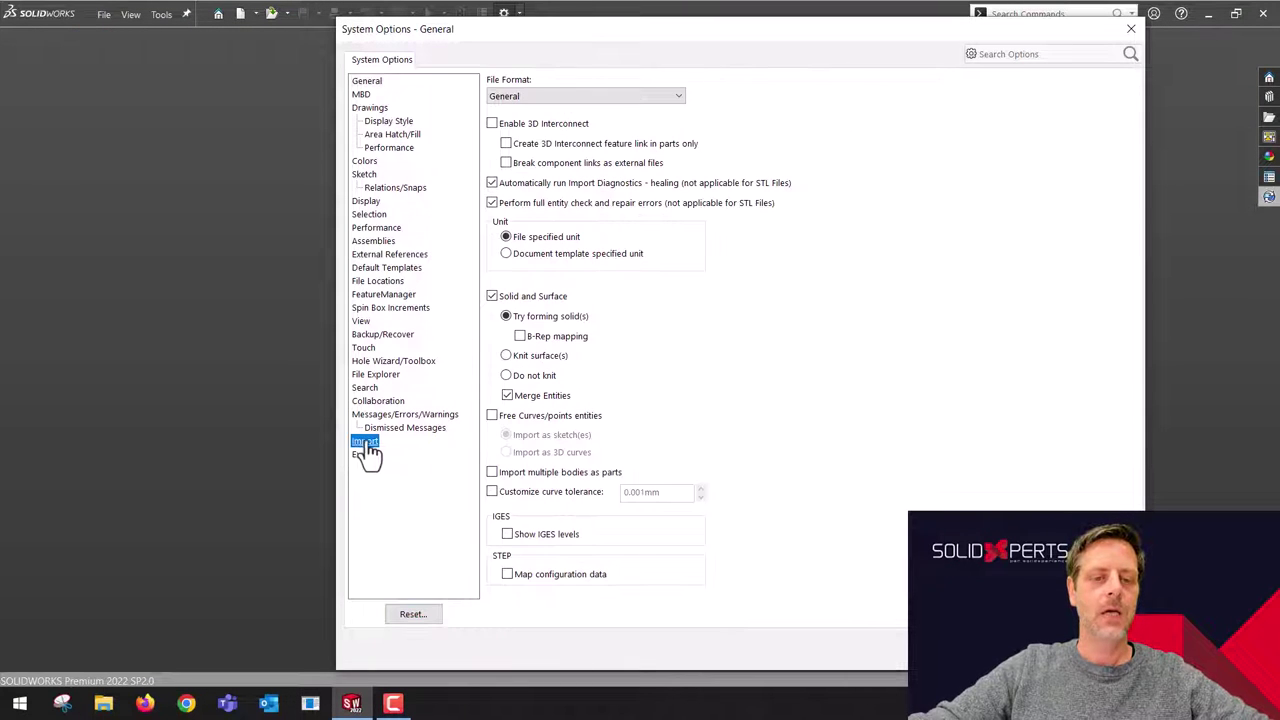
{"action": "left_click", "coordinate": [492, 124]}
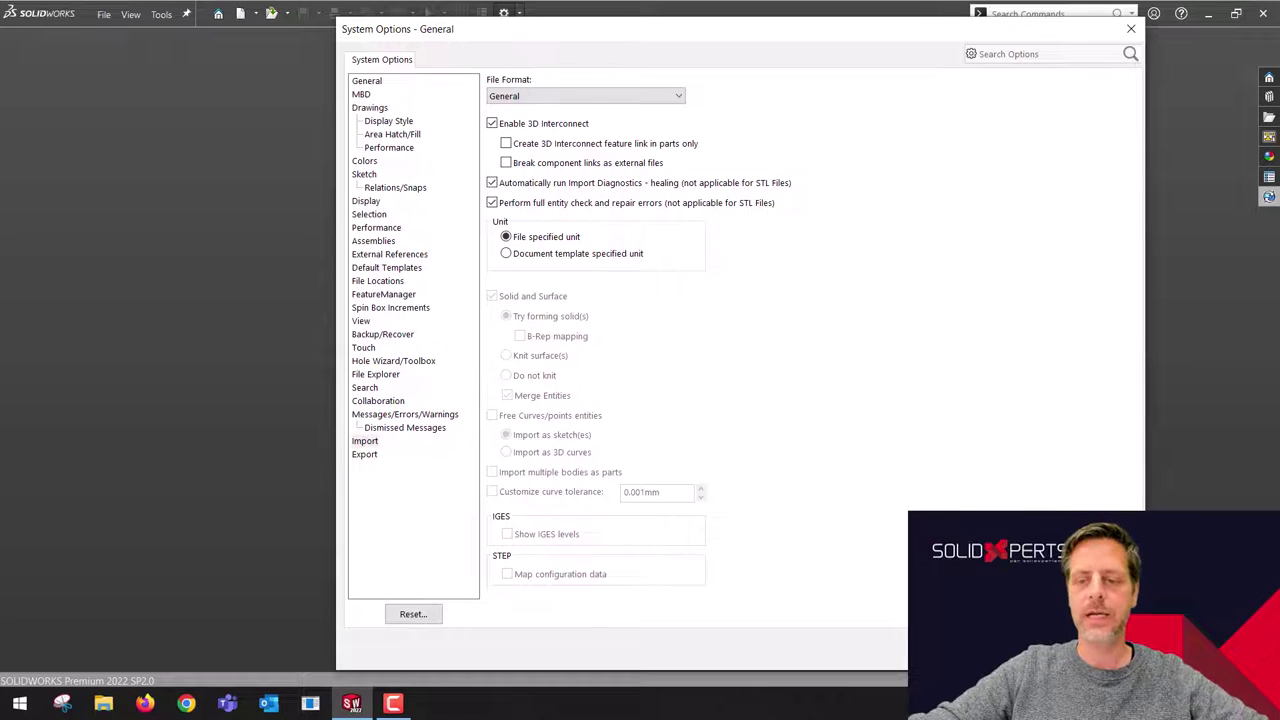
{"action": "key", "text": "Return"}
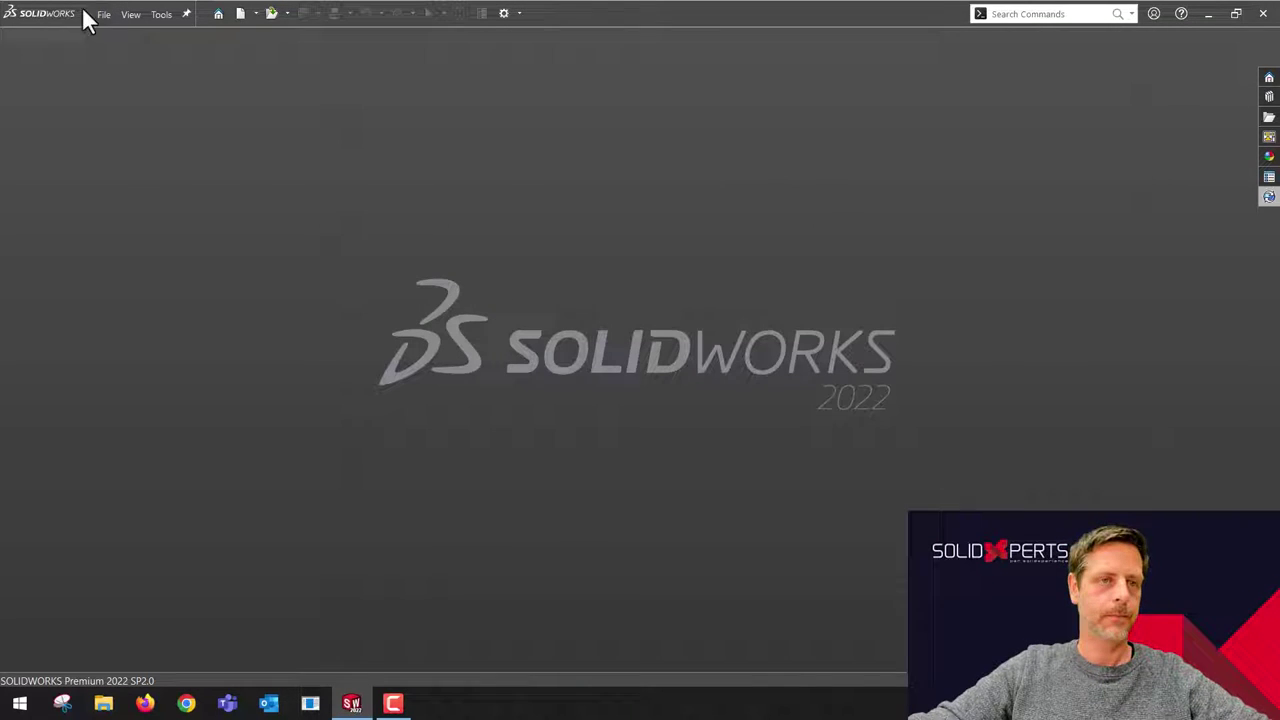
Step: Reopen the 59845K110 motor STEP file as a linked feature, skip diagnostics, and save it
{"action": "left_click", "coordinate": [103, 14]}
{"action": "left_click", "coordinate": [118, 56]}
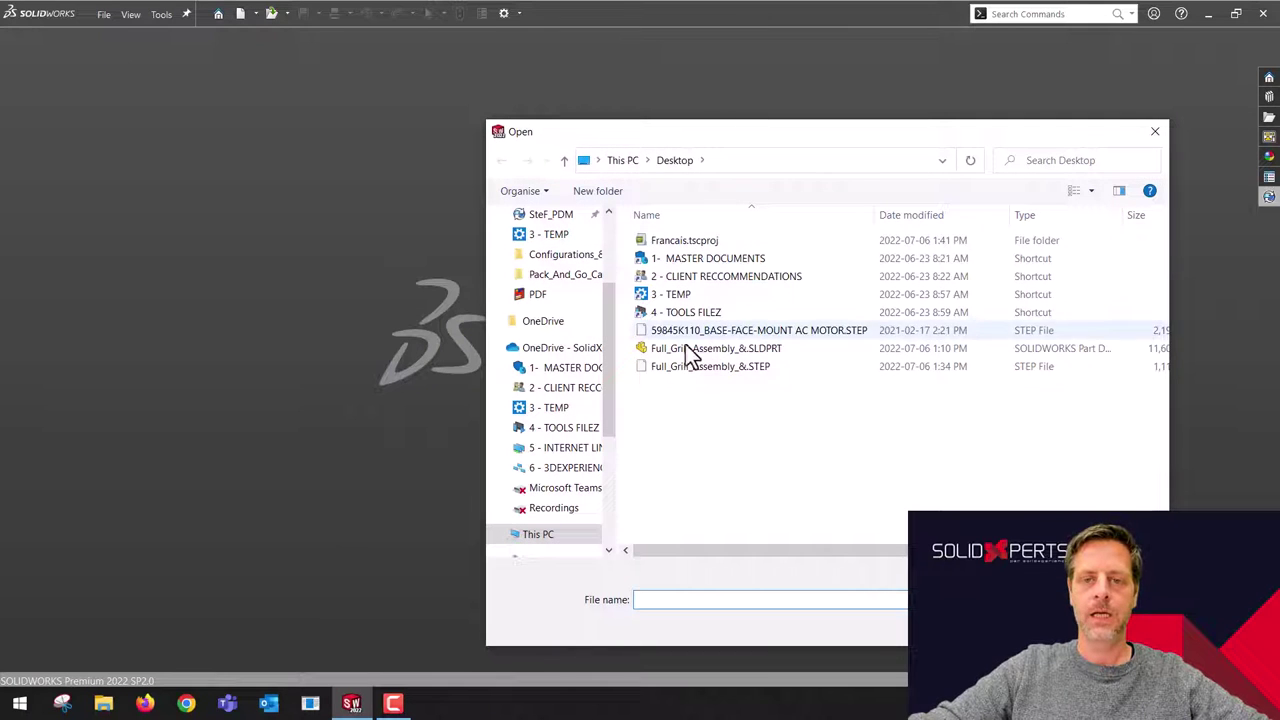
{"action": "left_click", "coordinate": [690, 333]}
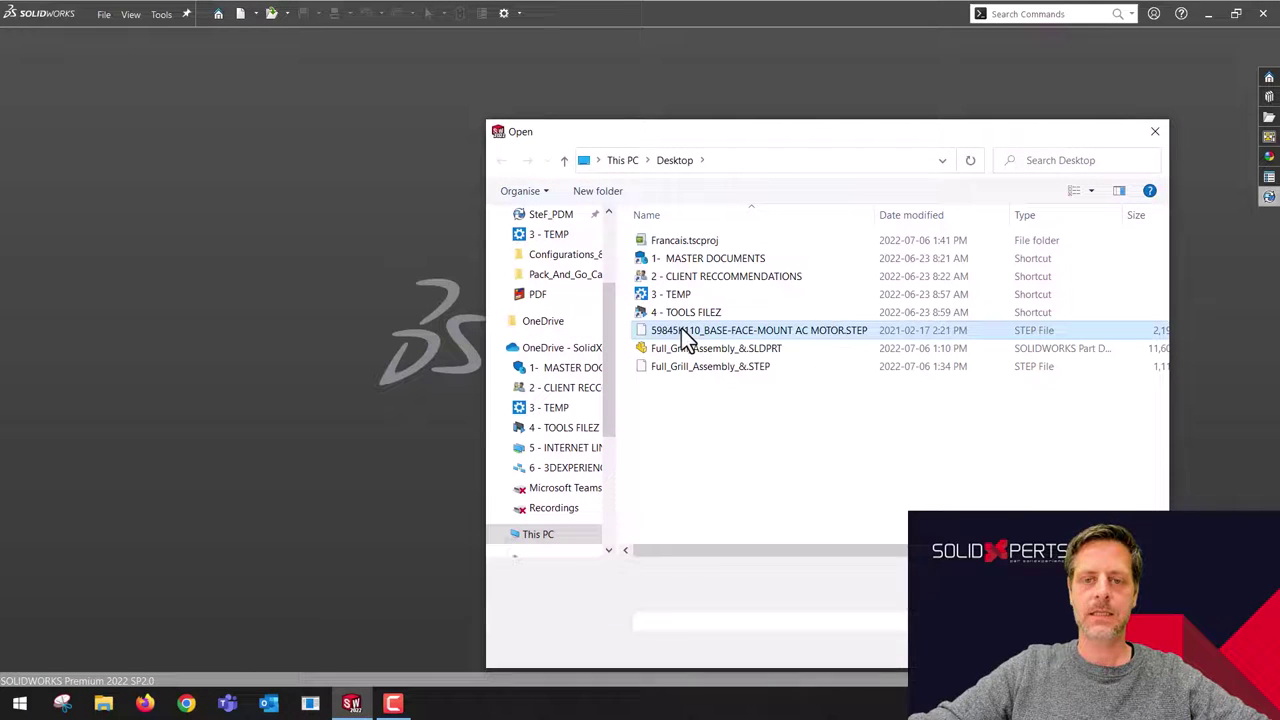
{"action": "key", "text": "Return"}
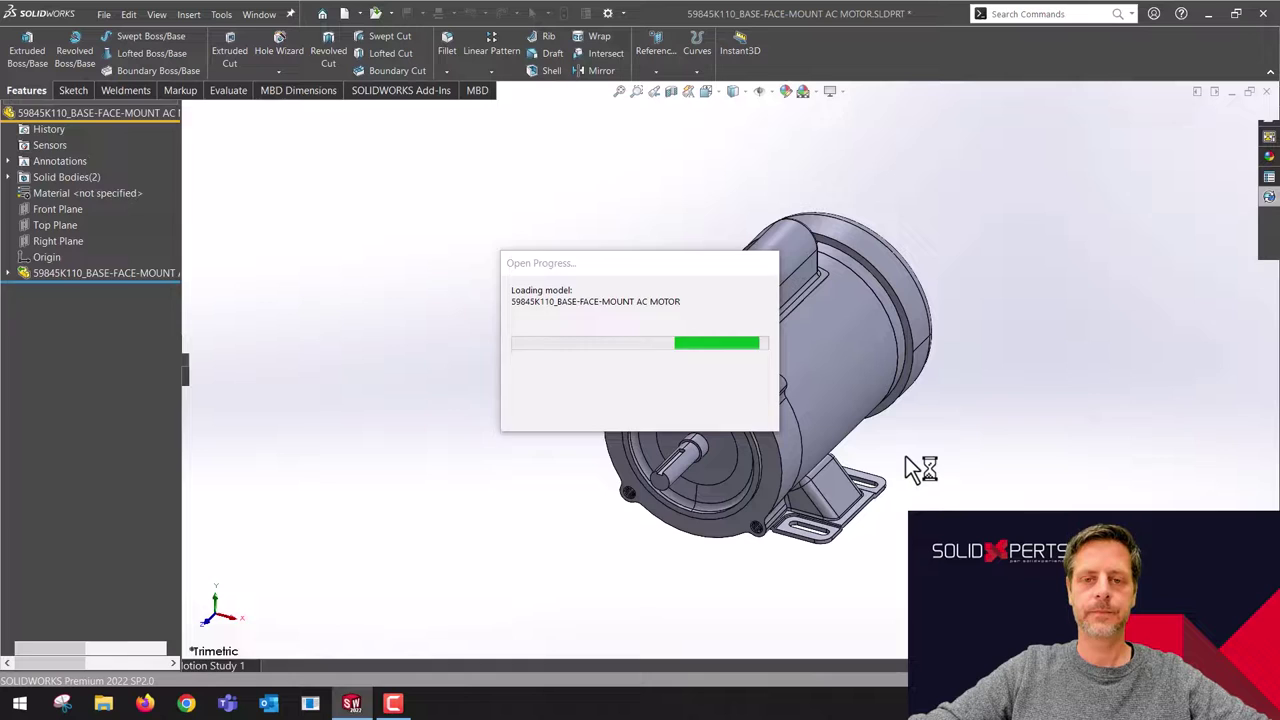
{"action": "left_click", "coordinate": [741, 350]}
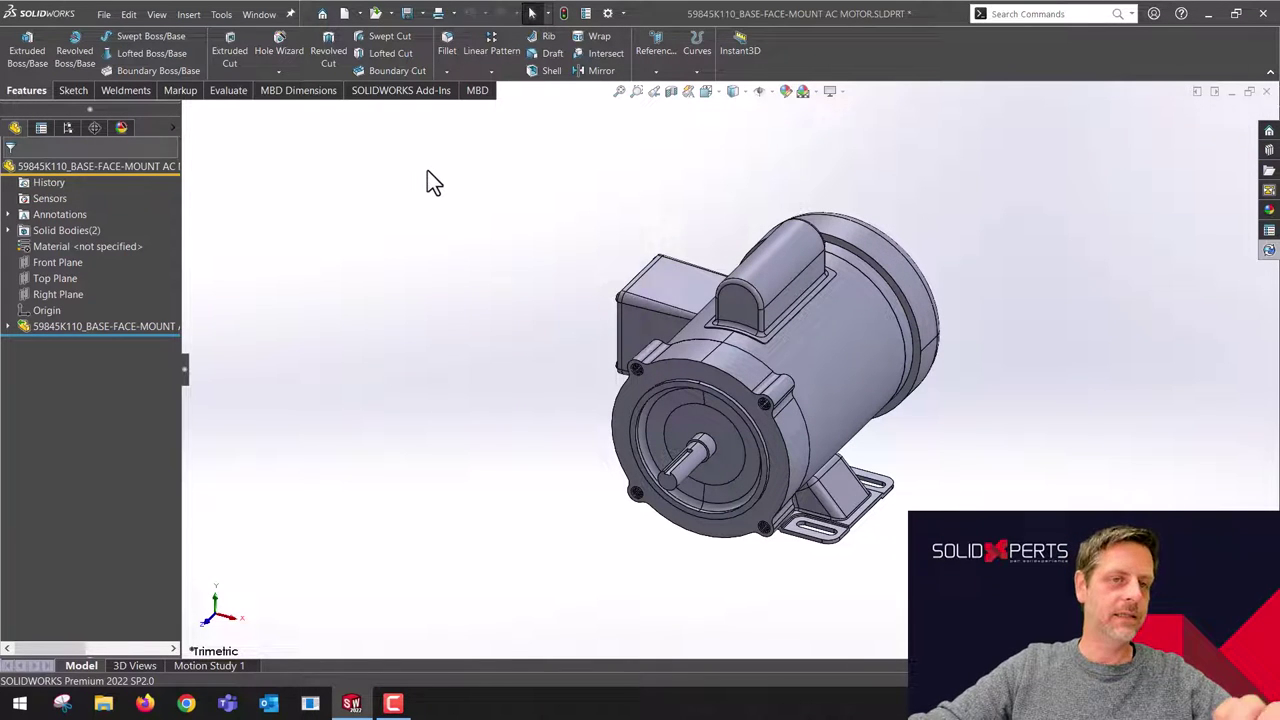
{"action": "key", "text": "ctrl+s"}
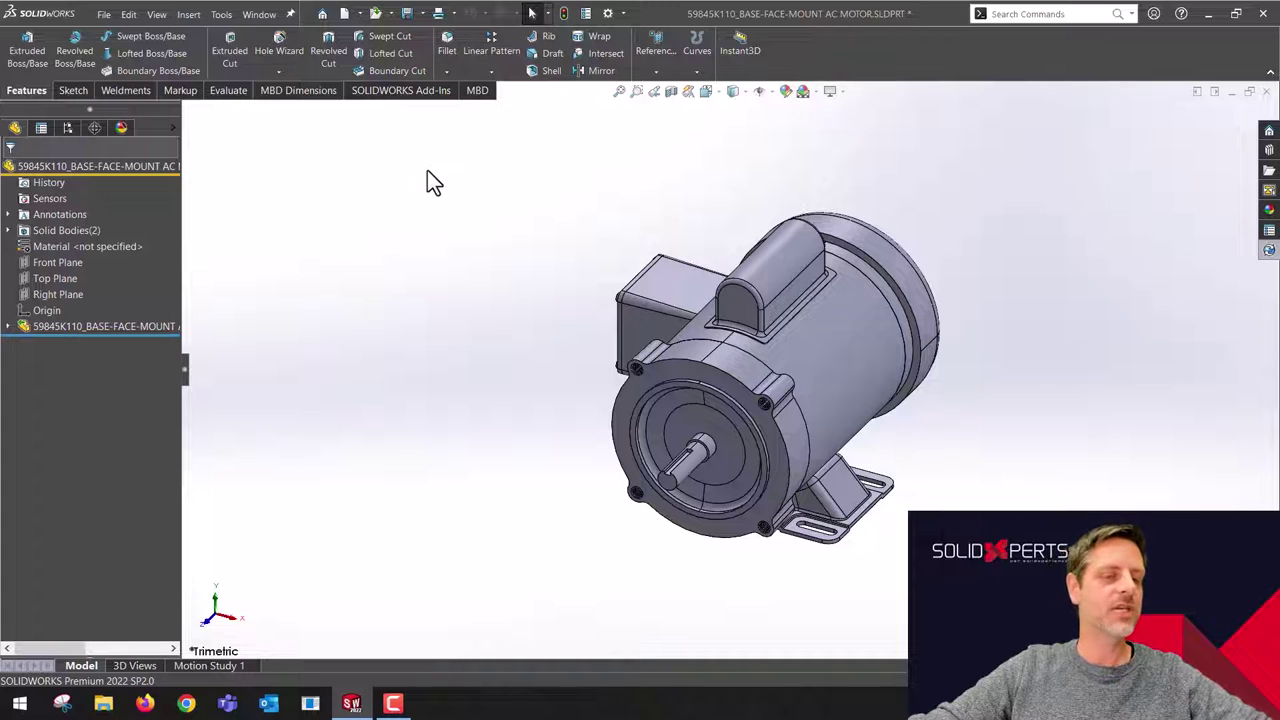
{"action": "right_click", "coordinate": [53, 326]}
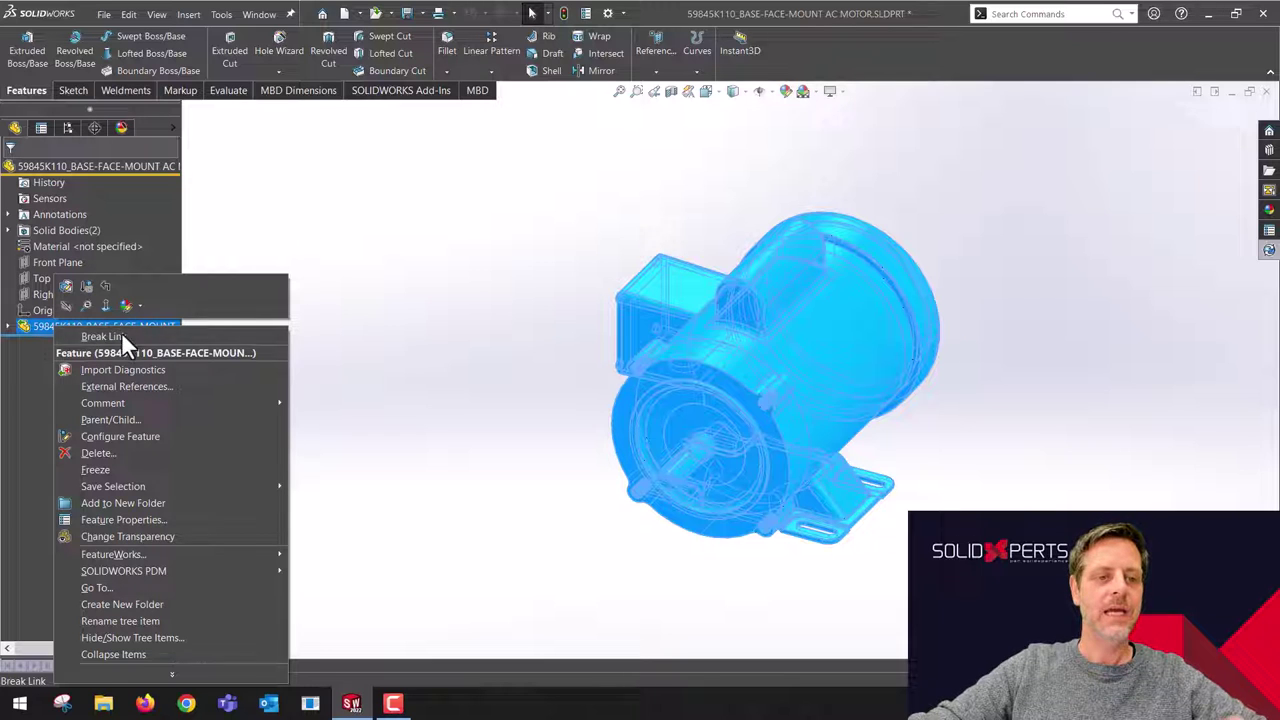
{"action": "left_click", "coordinate": [130, 336]}
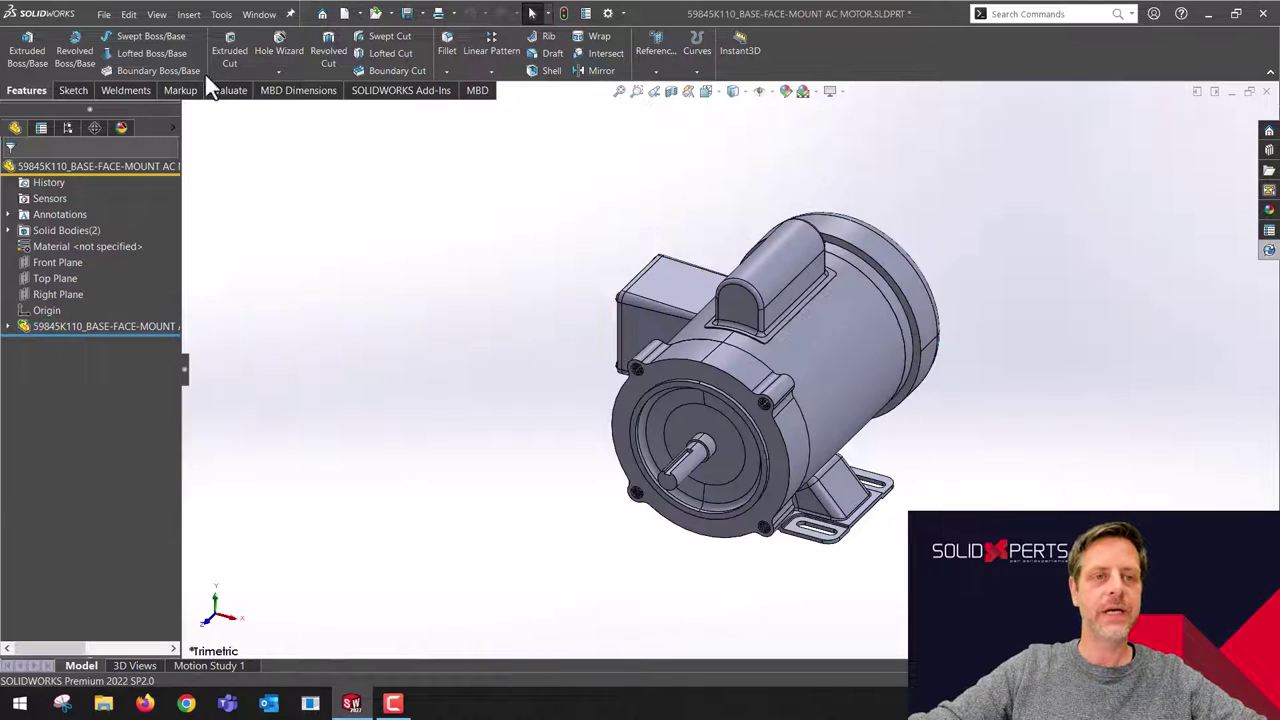
{"action": "left_click", "coordinate": [106, 15]}
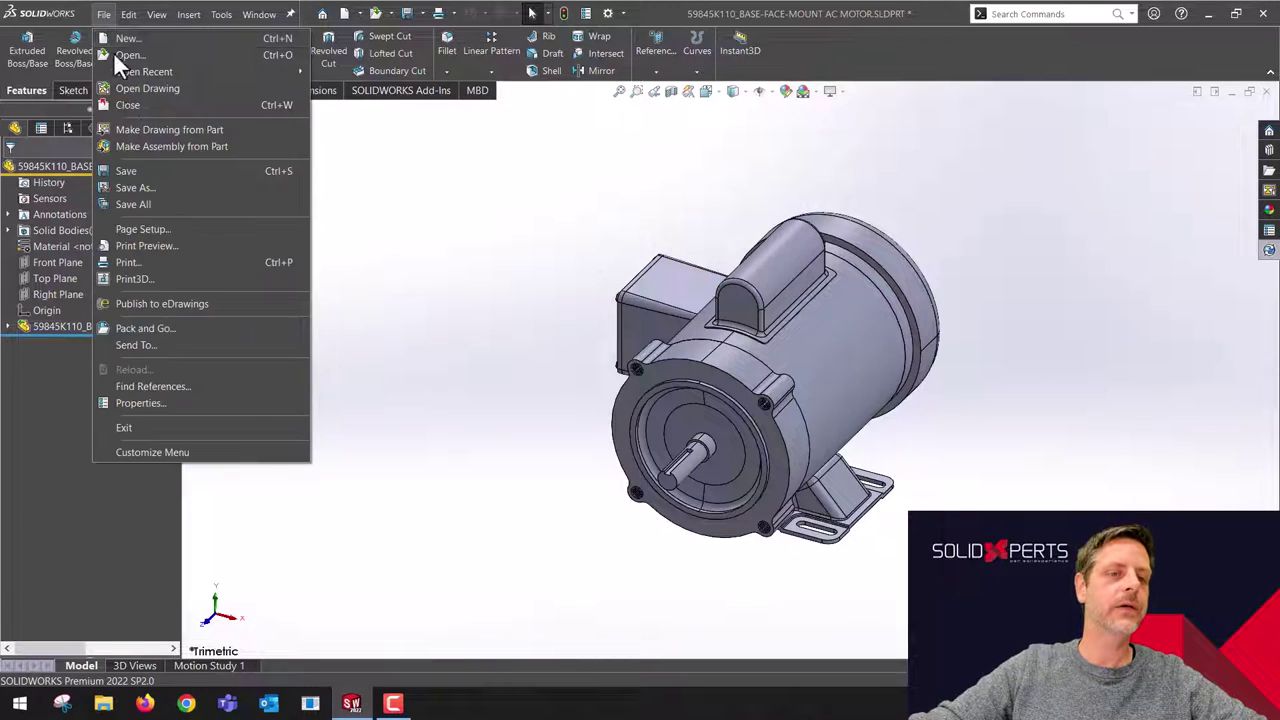
{"action": "left_click", "coordinate": [164, 385]}
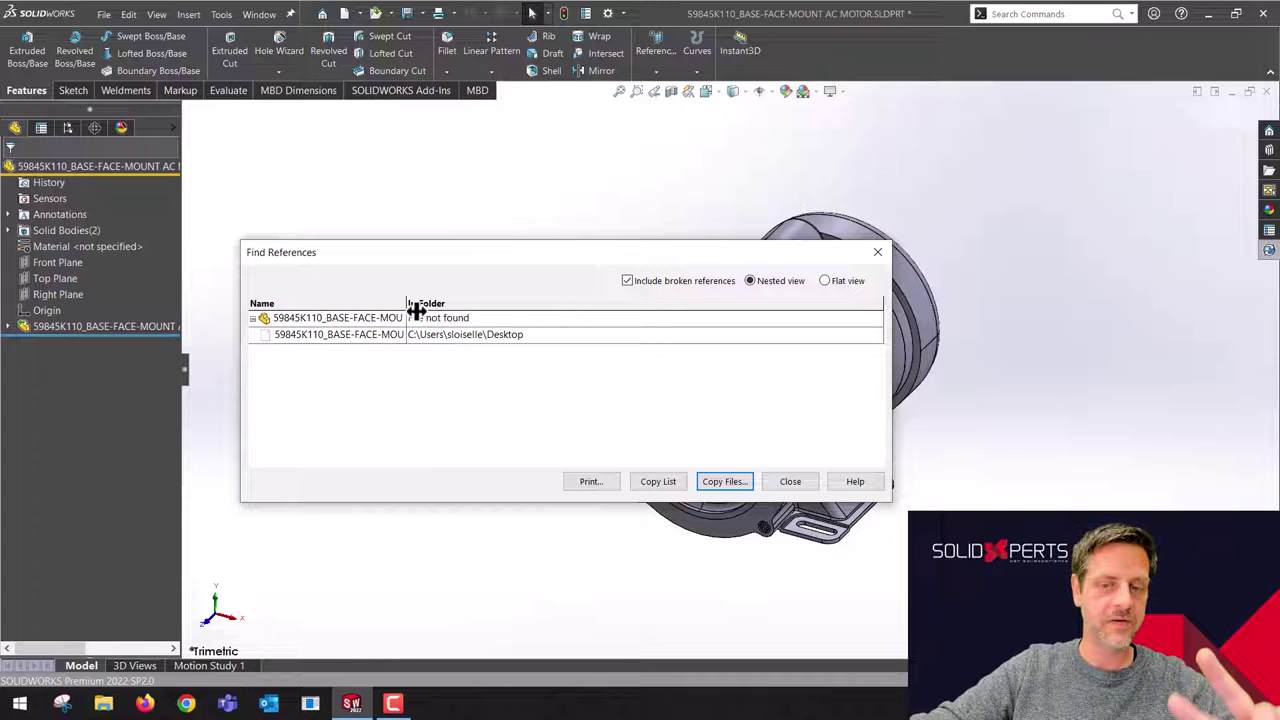
{"action": "left_click", "coordinate": [785, 482]}
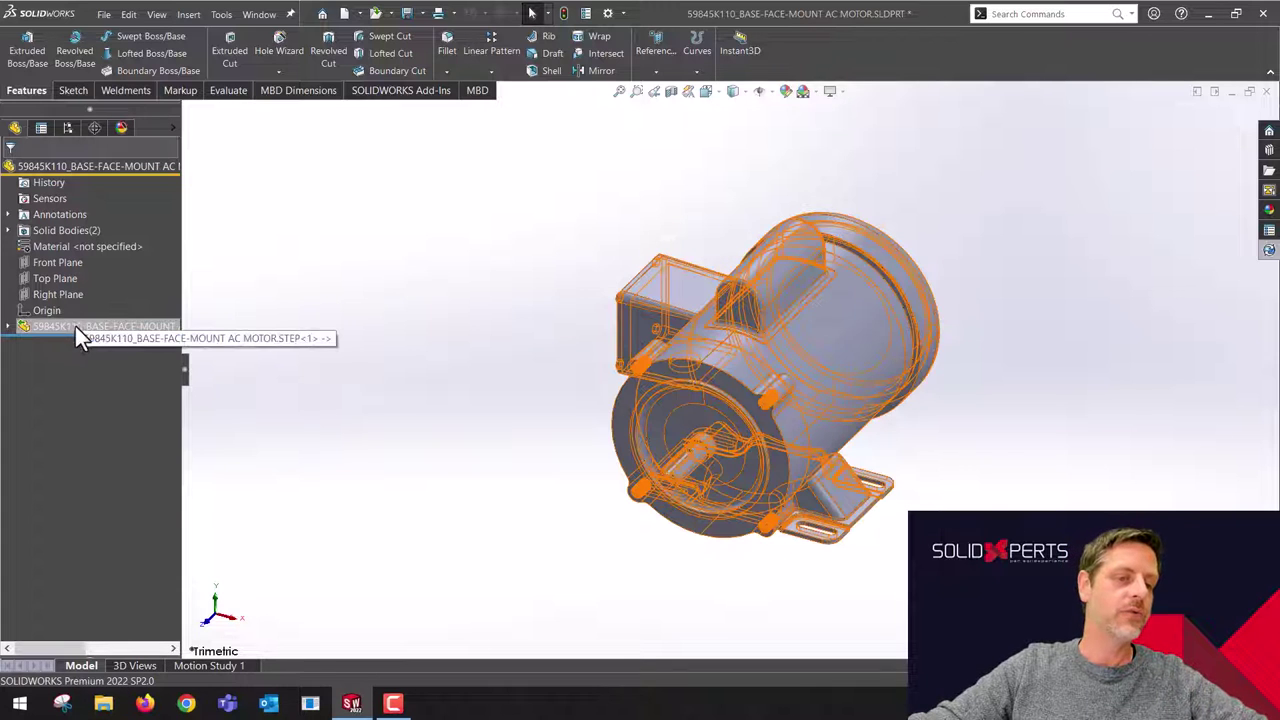
Step: Break Link on the STEP feature in the FeatureManager tree and confirm with Yes
{"action": "right_click", "coordinate": [77, 325]}
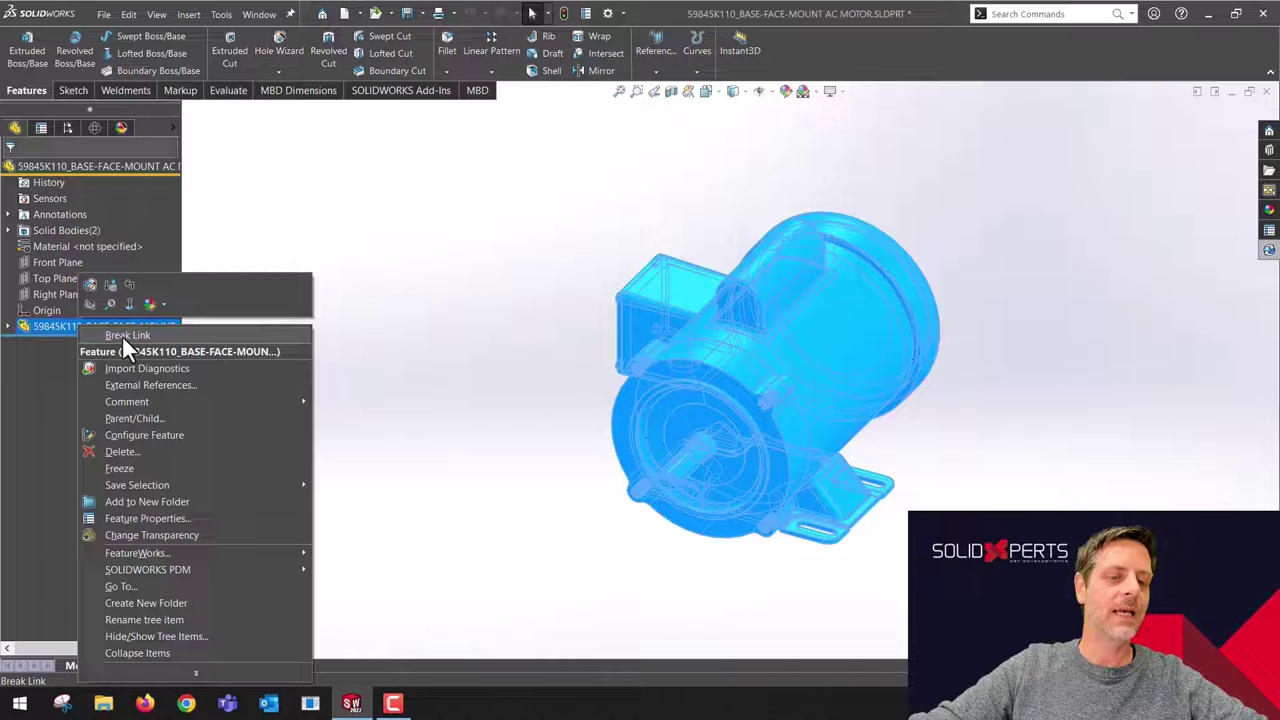
{"action": "left_click", "coordinate": [122, 335]}
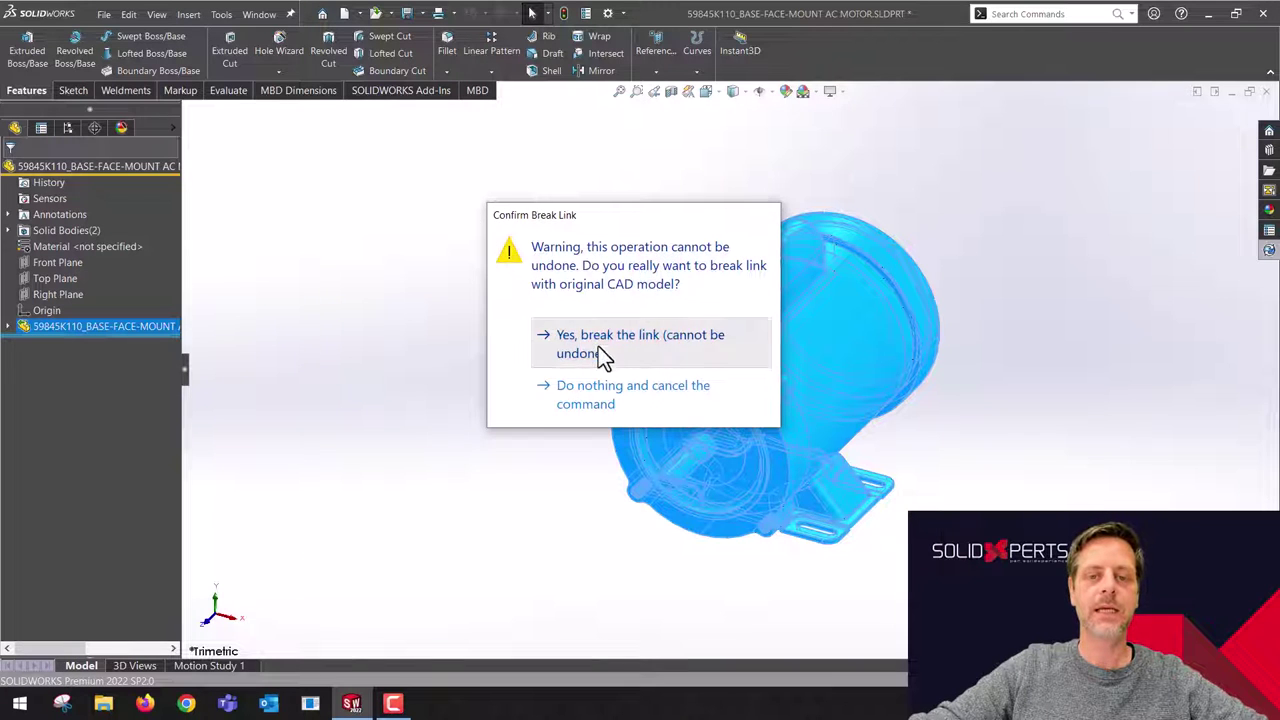
{"action": "left_click", "coordinate": [598, 346]}
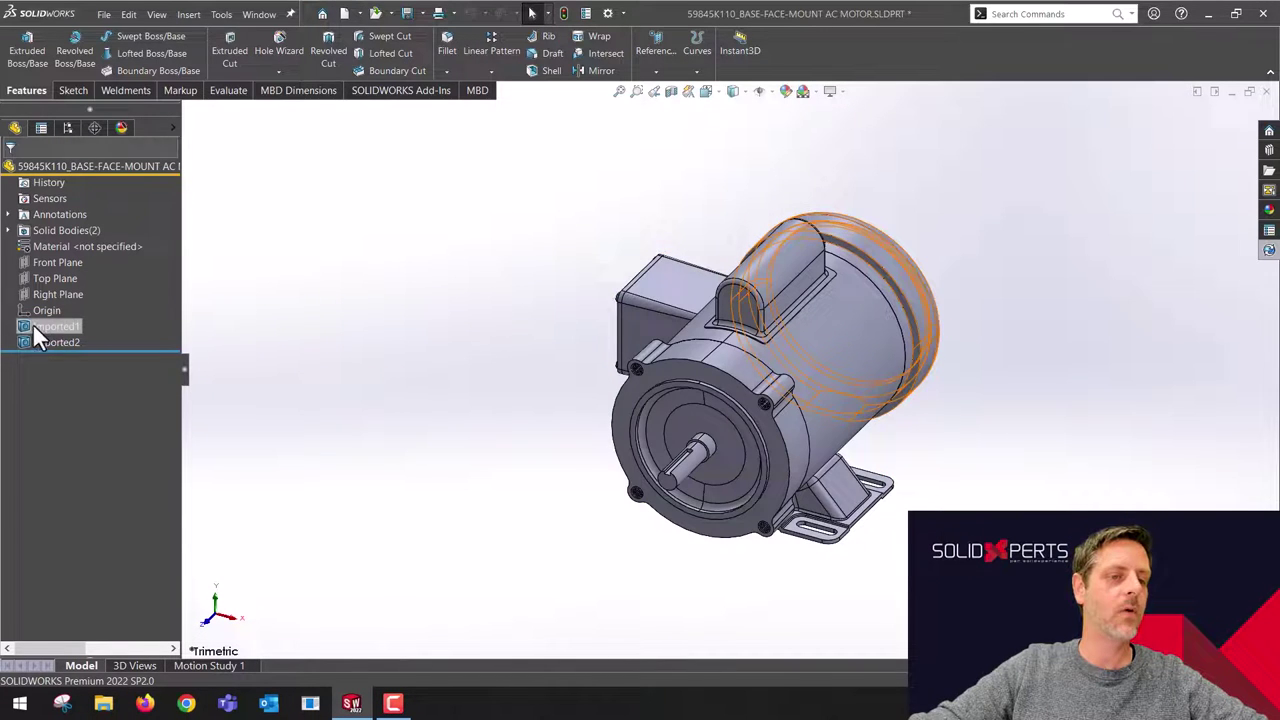